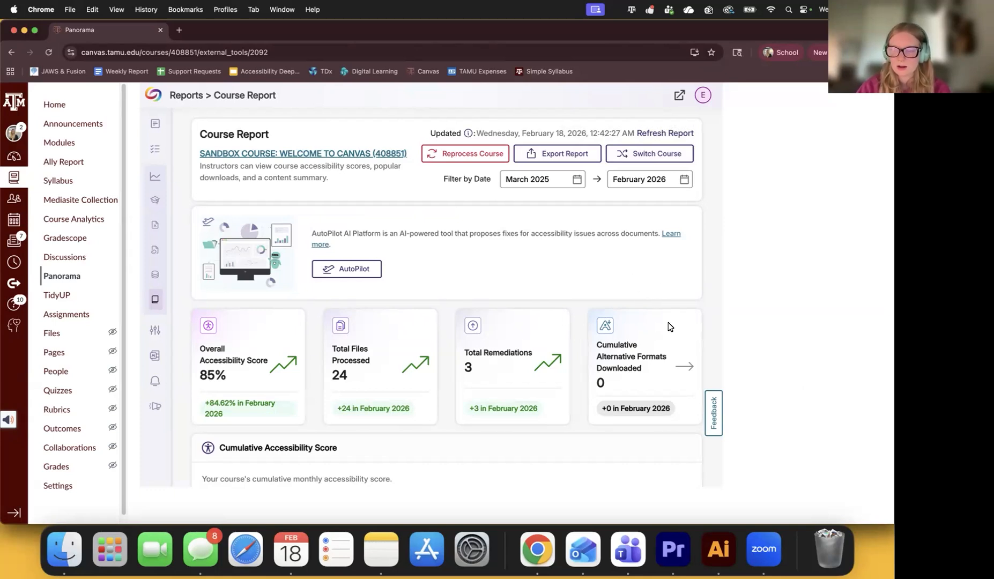
# - Launch remediation for the course's files from the Files and Issues section of the Course Report
pyautogui.scroll(-5, 621, 308)
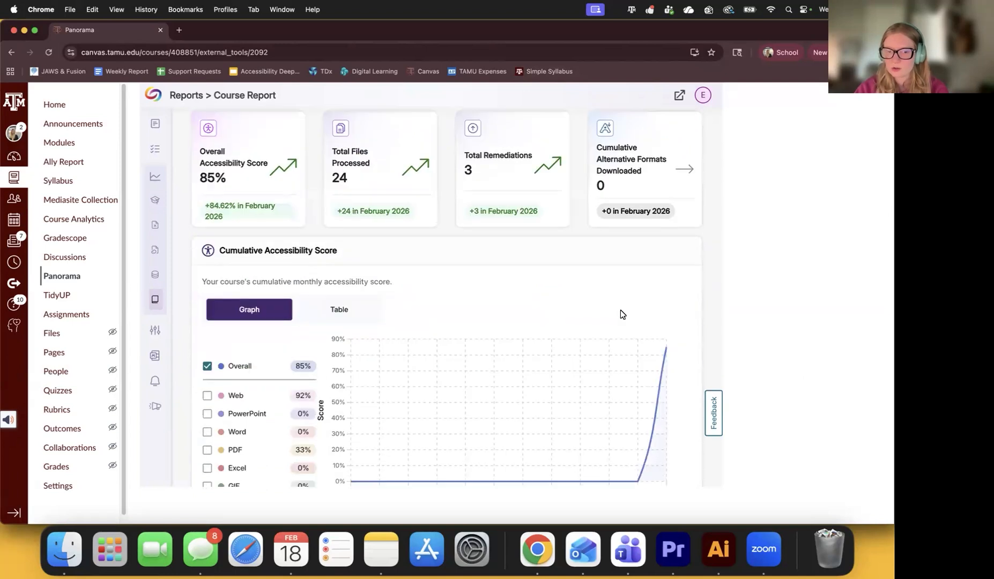
pyautogui.scroll(-12, 620, 313)
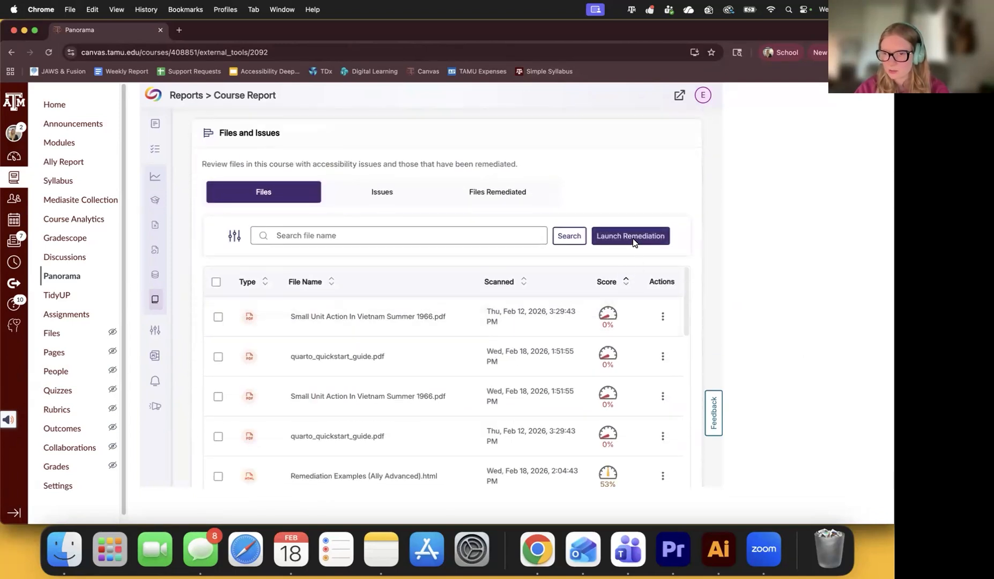
pyautogui.click(620, 237)
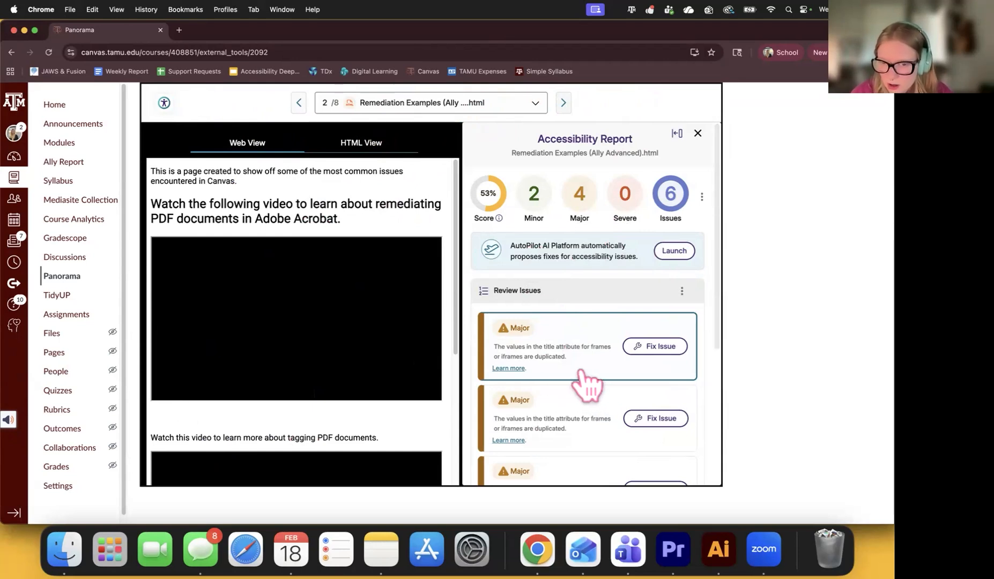
# - Fix the first duplicated iframe title in Remediation Examples (Ally Advanced).html with the unique attribute value "PDF Video"
pyautogui.click(661, 347)
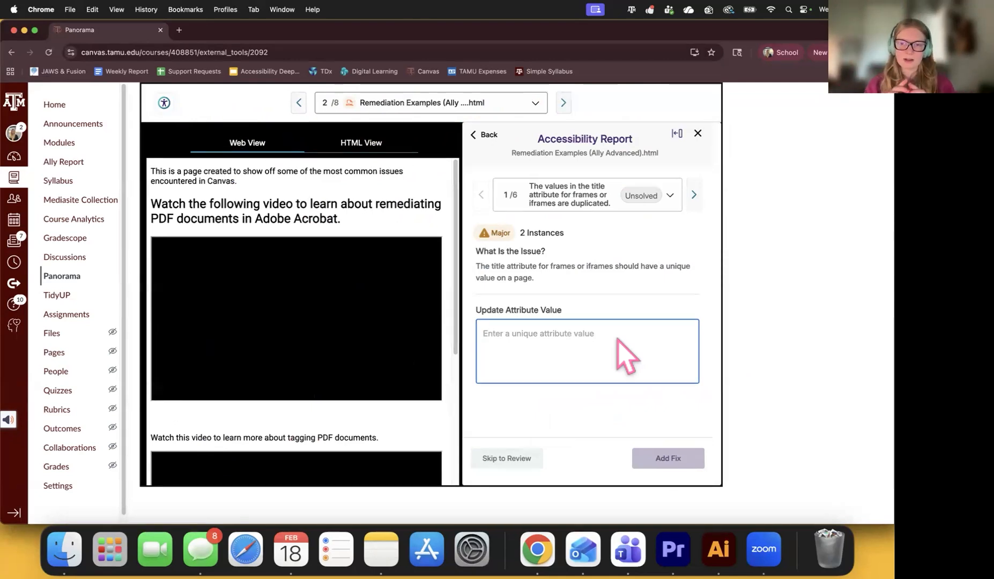
pyautogui.press('capslock')
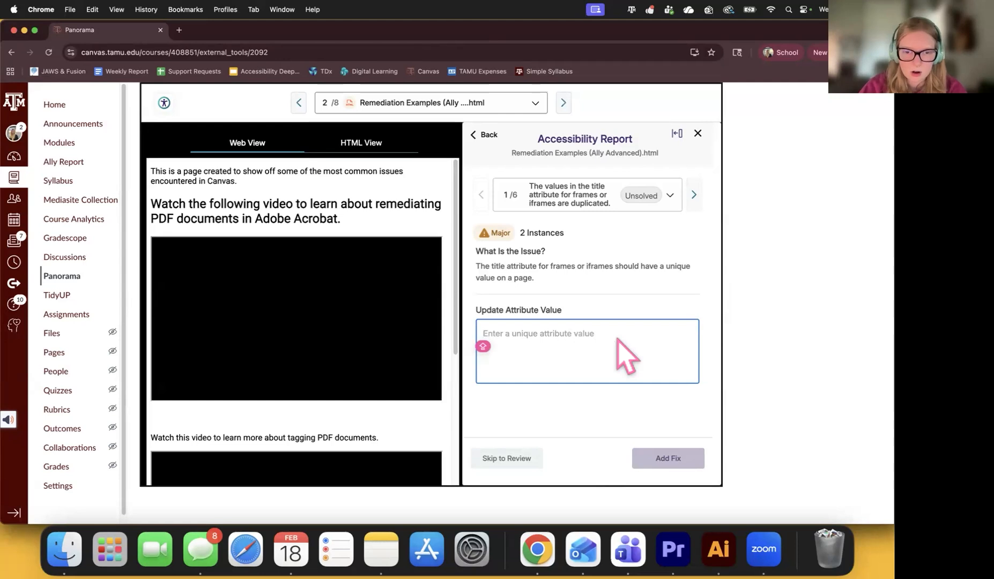
pyautogui.write('PDF Video')
pyautogui.click(677, 459)
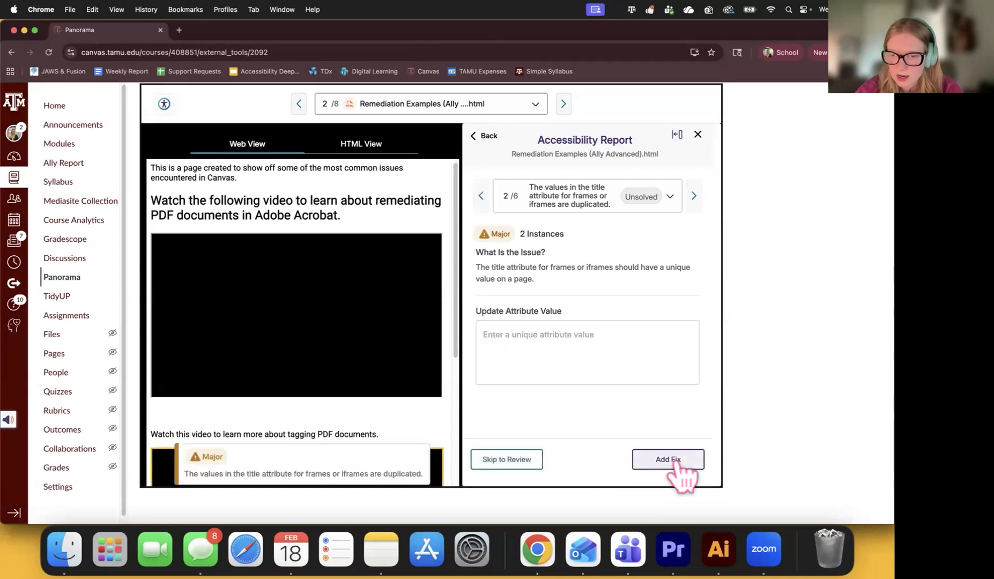
# - Fix the second duplicated iframe title with the unique attribute value "How to Remediate PDFs Video"
pyautogui.click(620, 349)
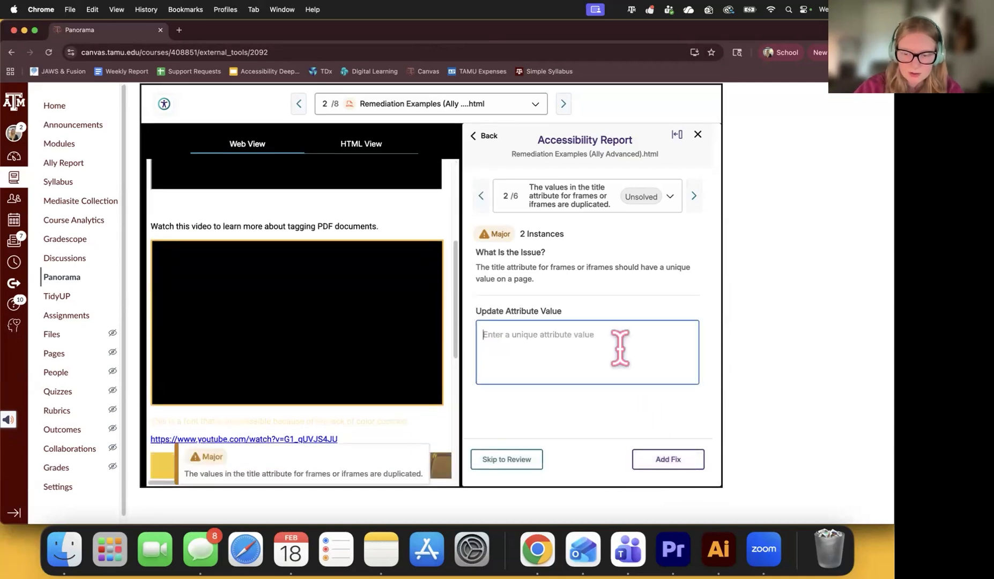
pyautogui.press('capslock')
pyautogui.press('capslock')
pyautogui.press('capslock')
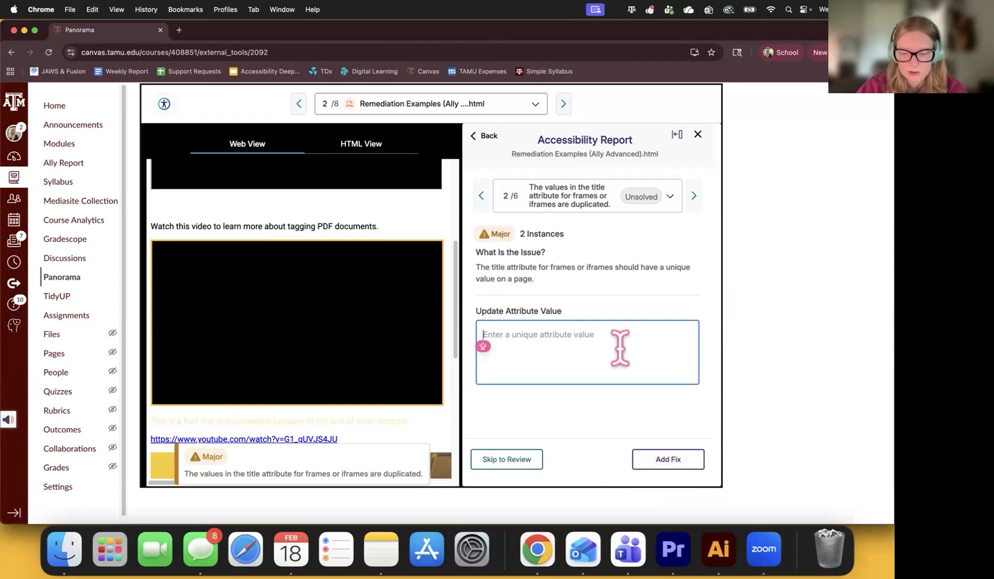
pyautogui.write('How')
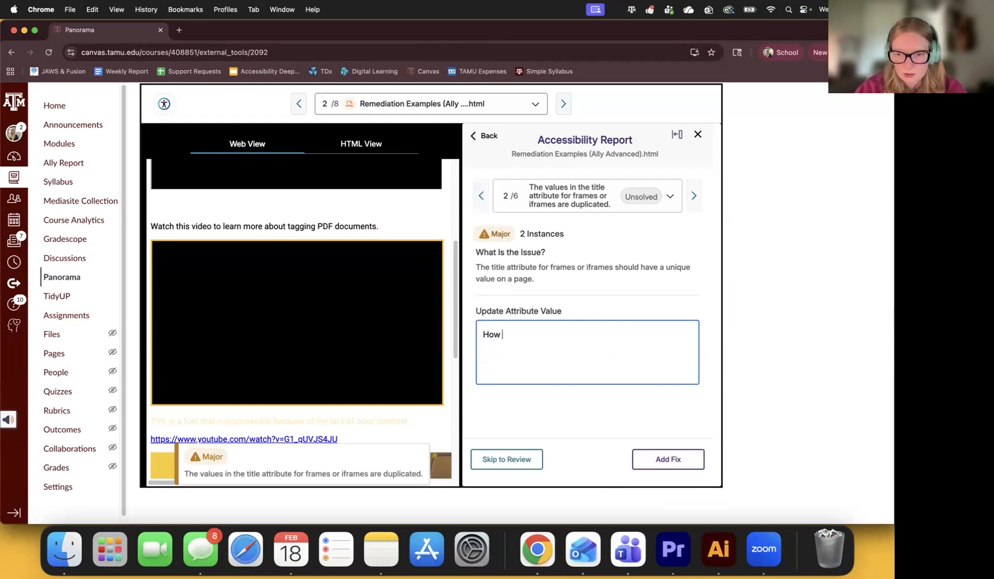
pyautogui.write(' to Remediate')
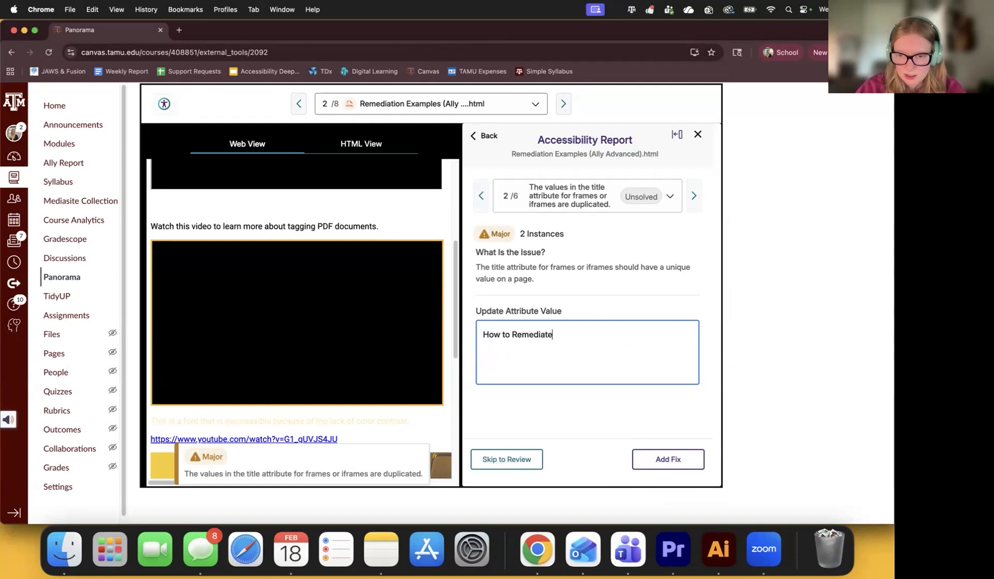
pyautogui.write(' PD')
pyautogui.press('capslock')
pyautogui.write('Fs')
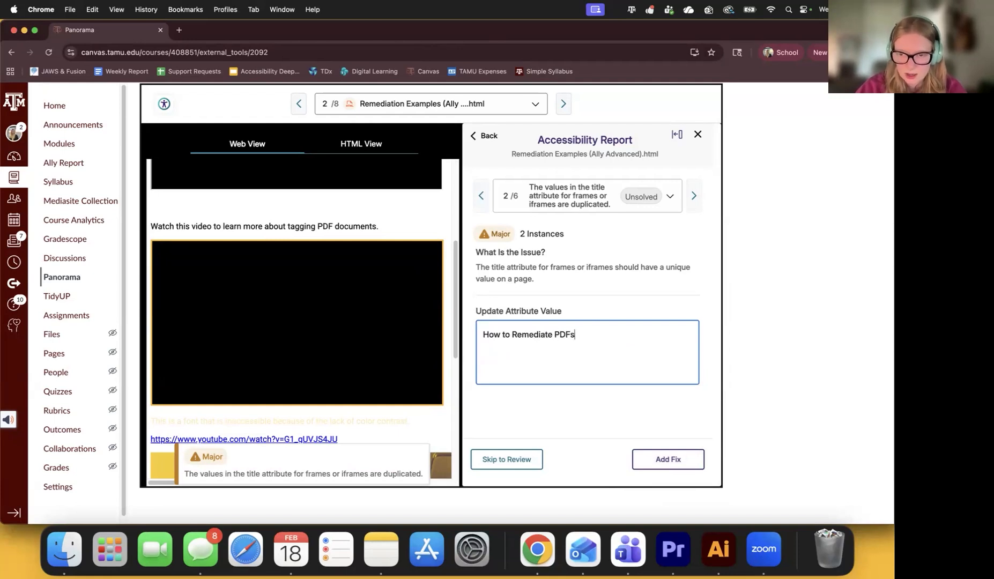
pyautogui.press('capslock')
pyautogui.write('V')
pyautogui.press('capslock')
pyautogui.write('ideo')
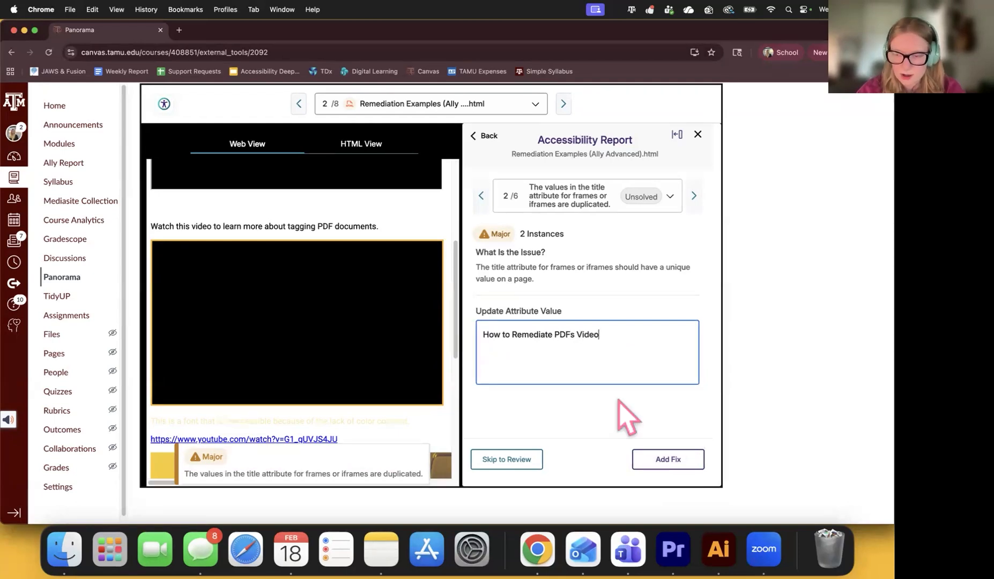
pyautogui.click(662, 461)
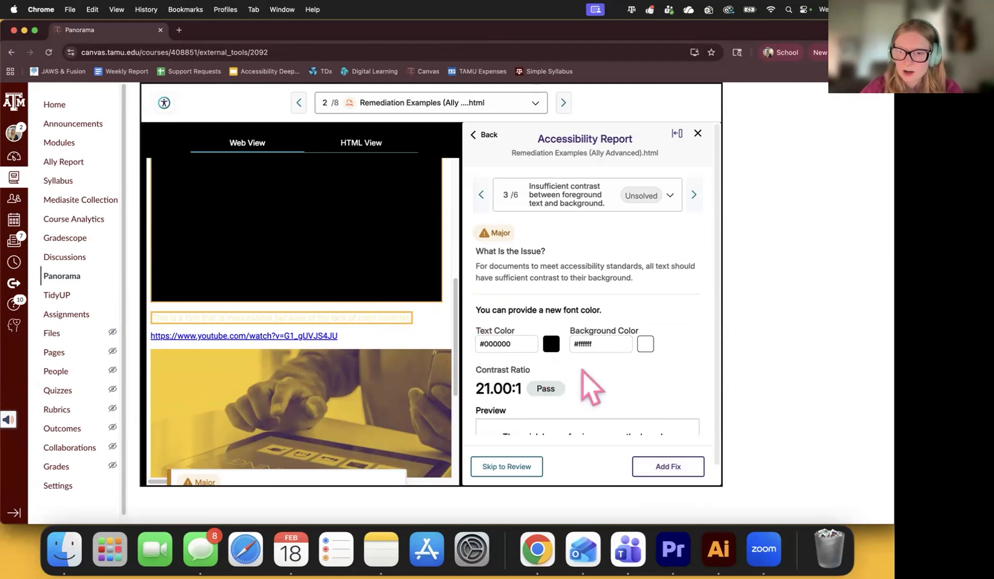
# - Add the contrast fix with #000000 text on #ffffff, and fix the YouTube link with the description "View the Youtube Video on PDFs"
pyautogui.scroll(-1, 603, 395)
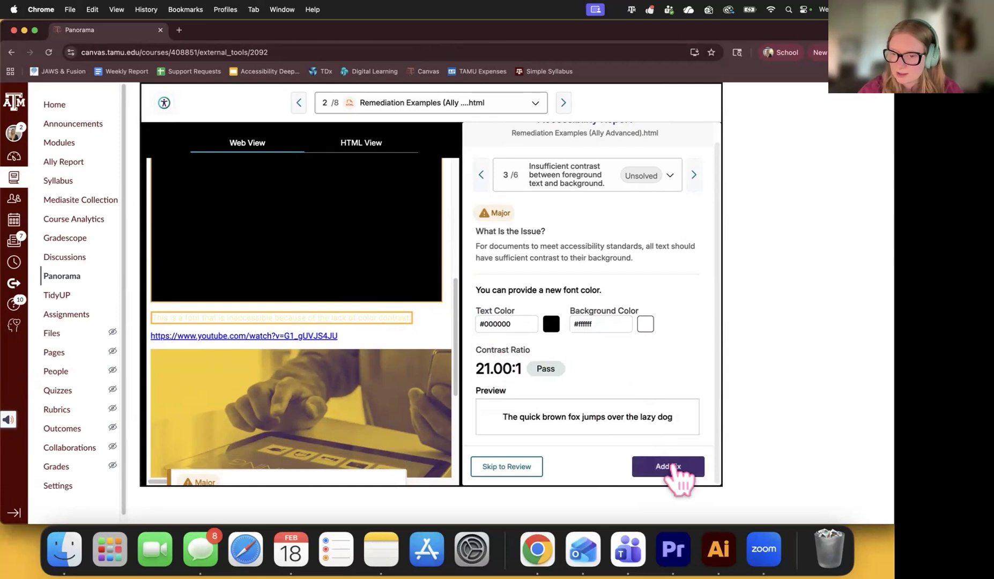
pyautogui.click(671, 467)
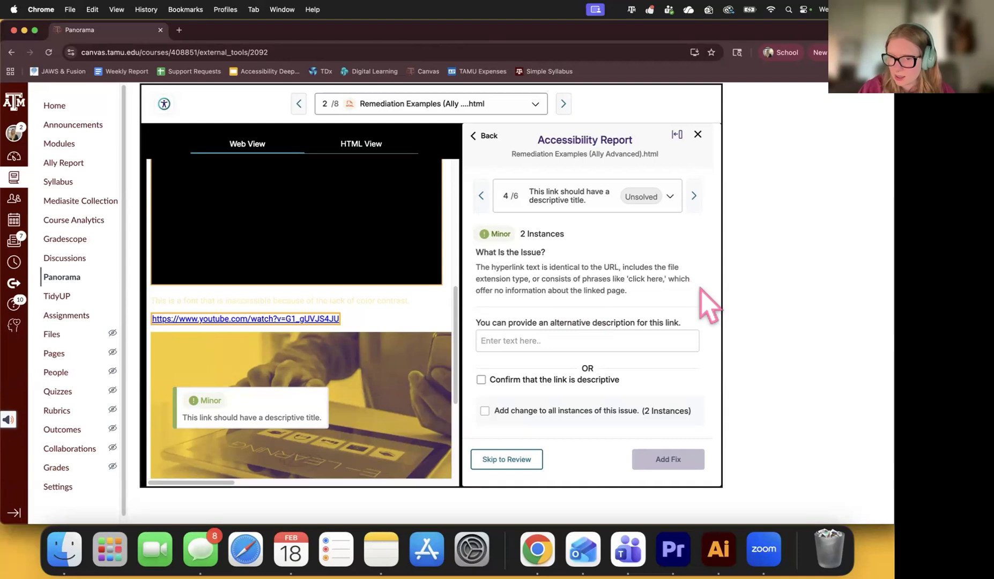
pyautogui.click(583, 346)
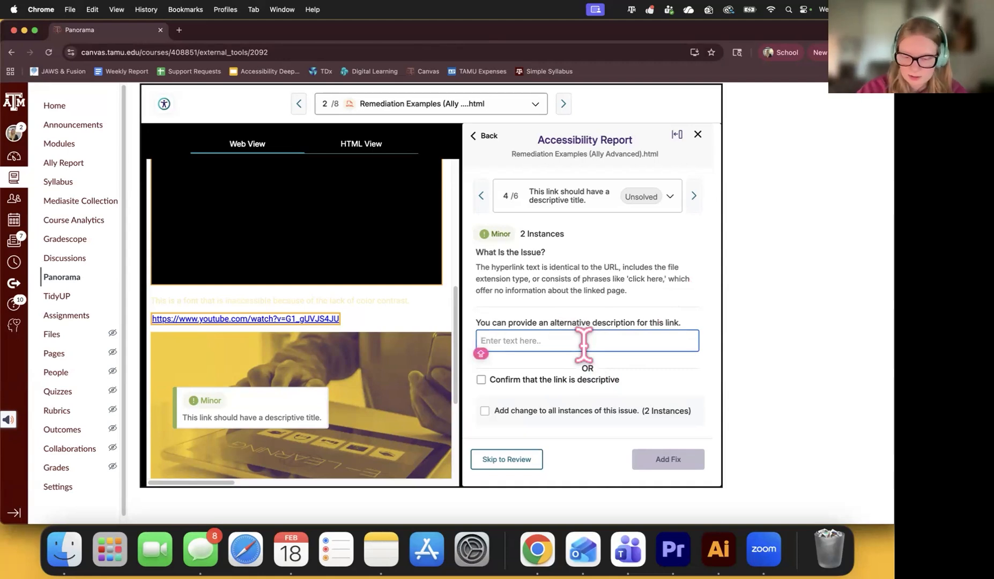
pyautogui.write('View the ')
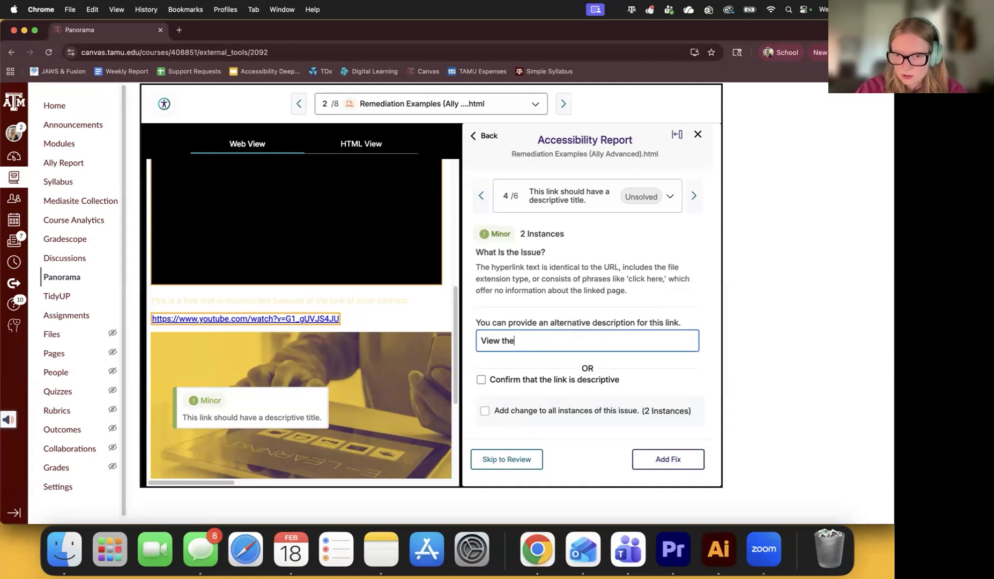
pyautogui.write('Youtube Video on PDFs')
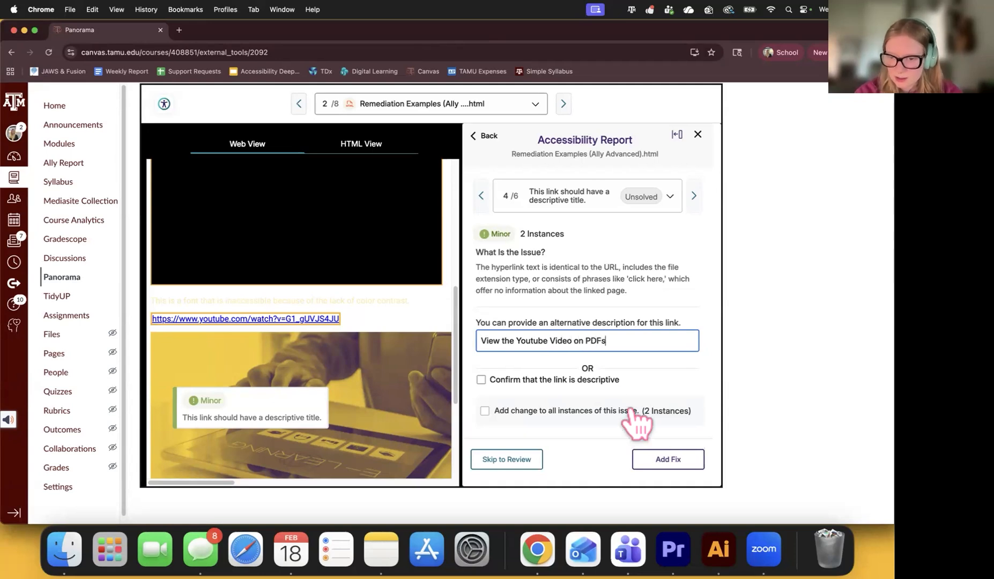
pyautogui.click(673, 460)
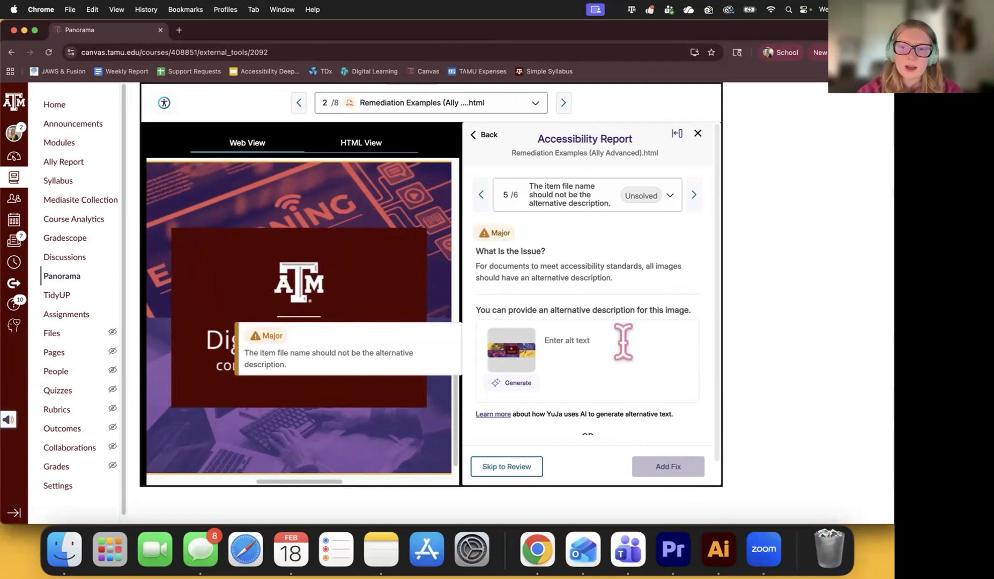
# - Generate AI alt text for the digital learning banner image, but mark the image as decorative and add that fix
pyautogui.scroll(-1, 623, 342)
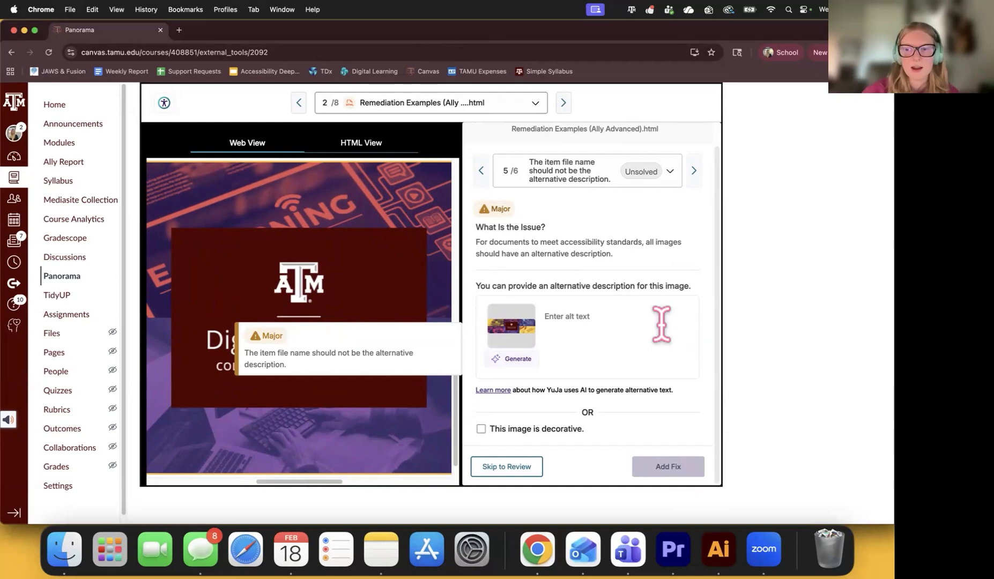
pyautogui.click(593, 323)
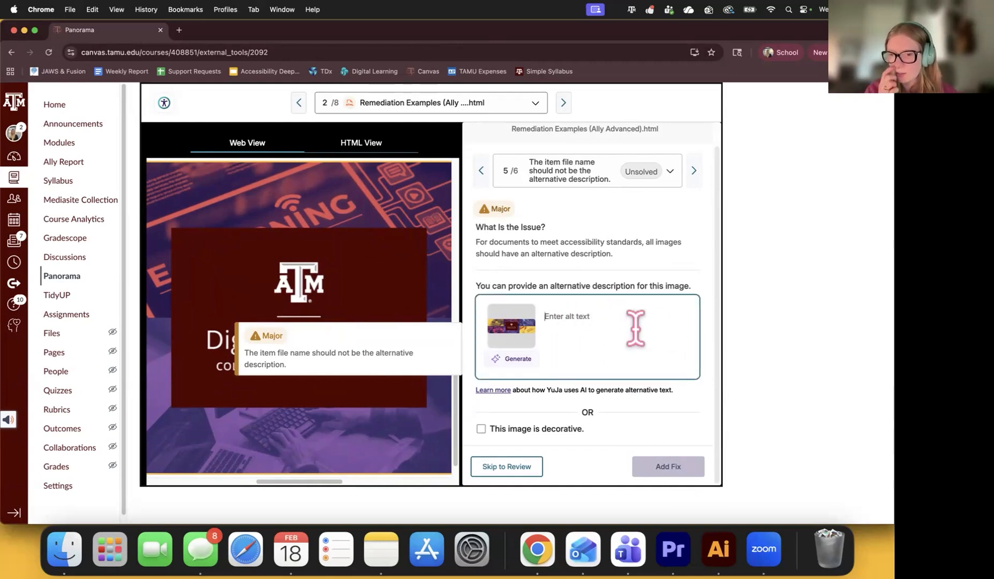
pyautogui.click(518, 358)
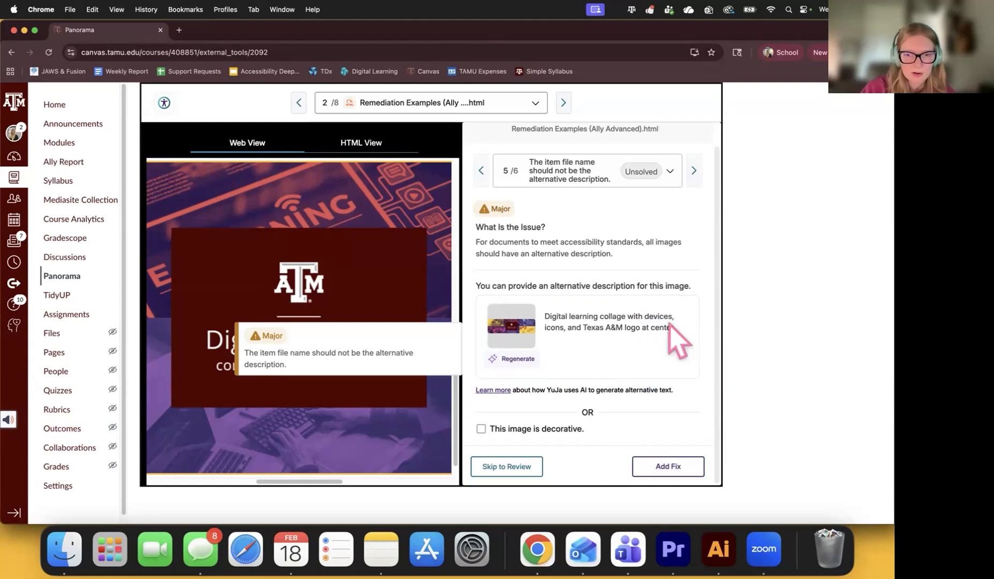
pyautogui.click(481, 429)
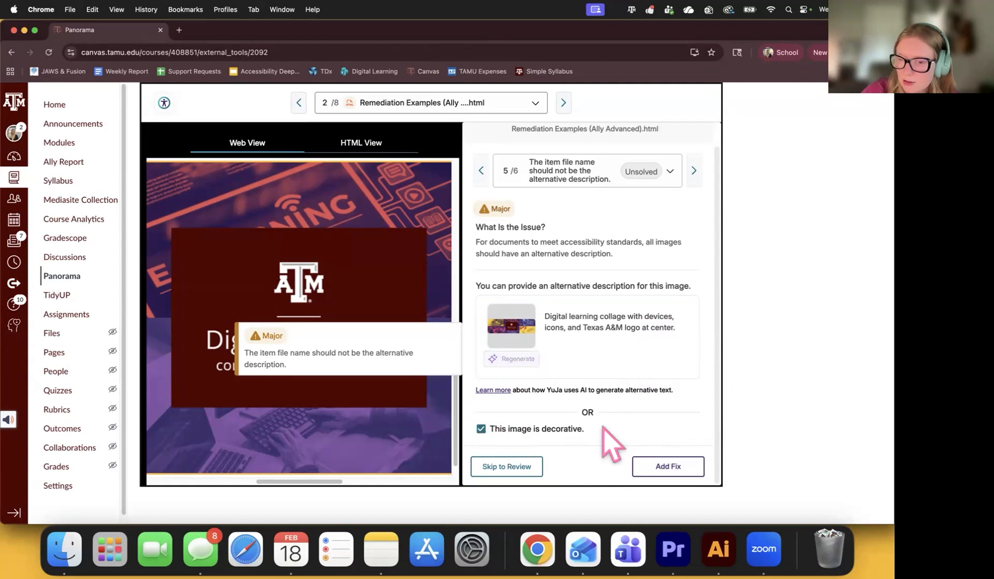
pyautogui.click(653, 466)
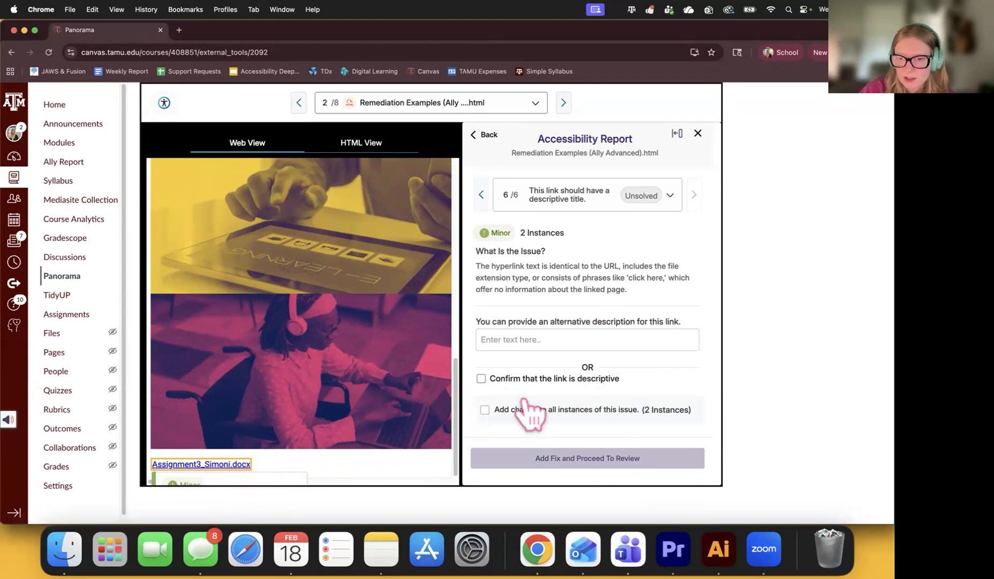
# - Give the Assignment 3 file link the description "View the assignment 3 document", add the fix and proceed to the review
pyautogui.click(592, 332)
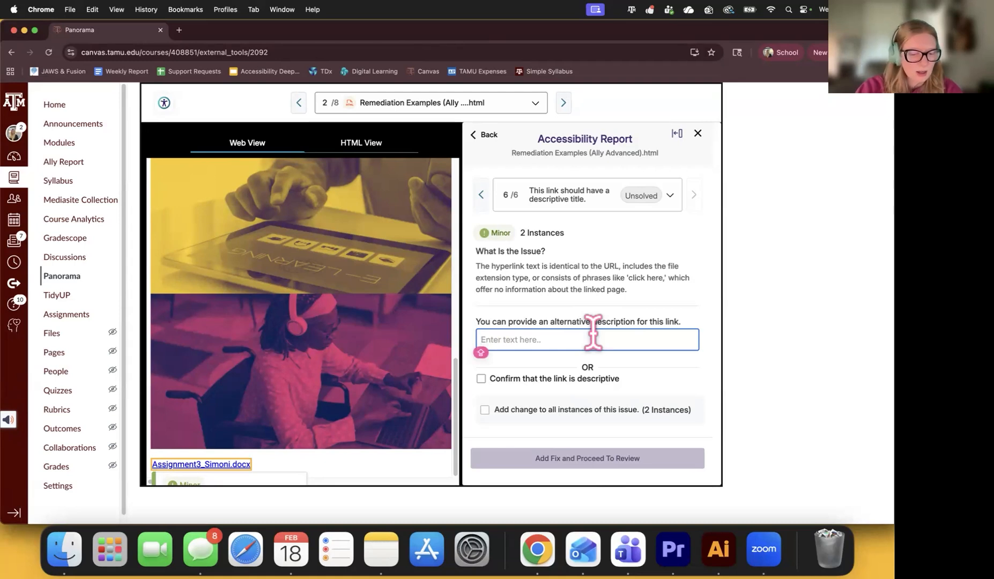
pyautogui.write('View the assignment ')
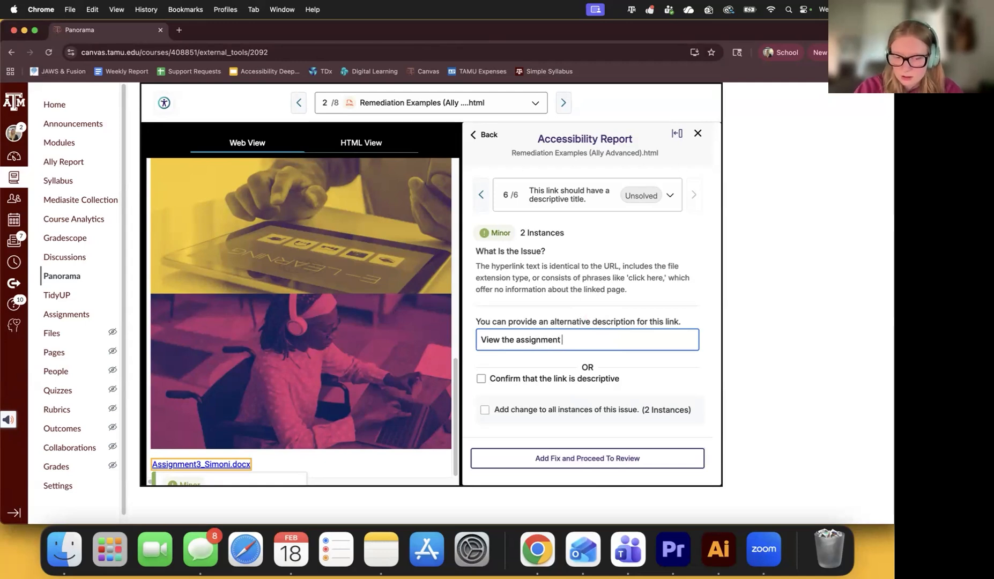
pyautogui.write('3 document')
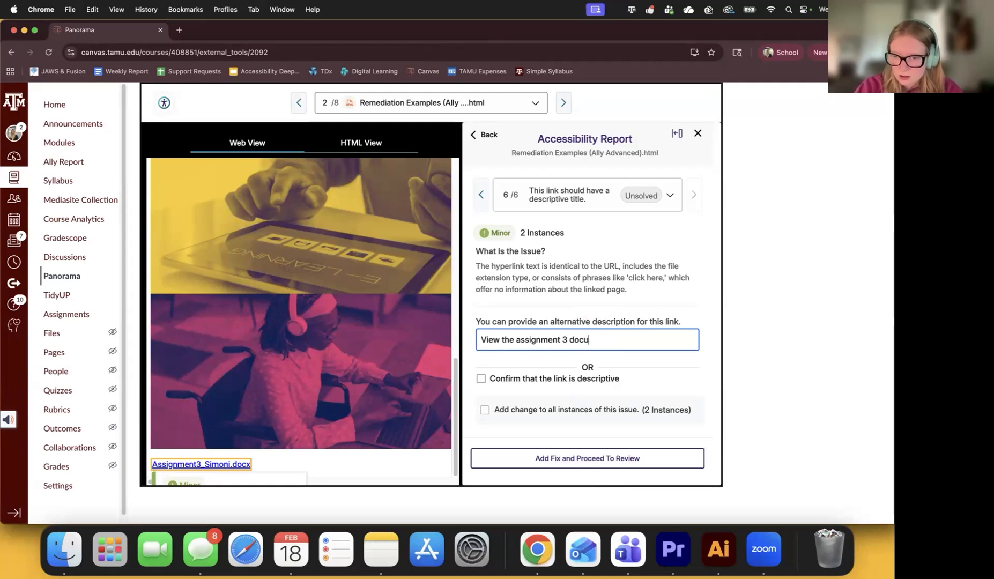
pyautogui.click(658, 462)
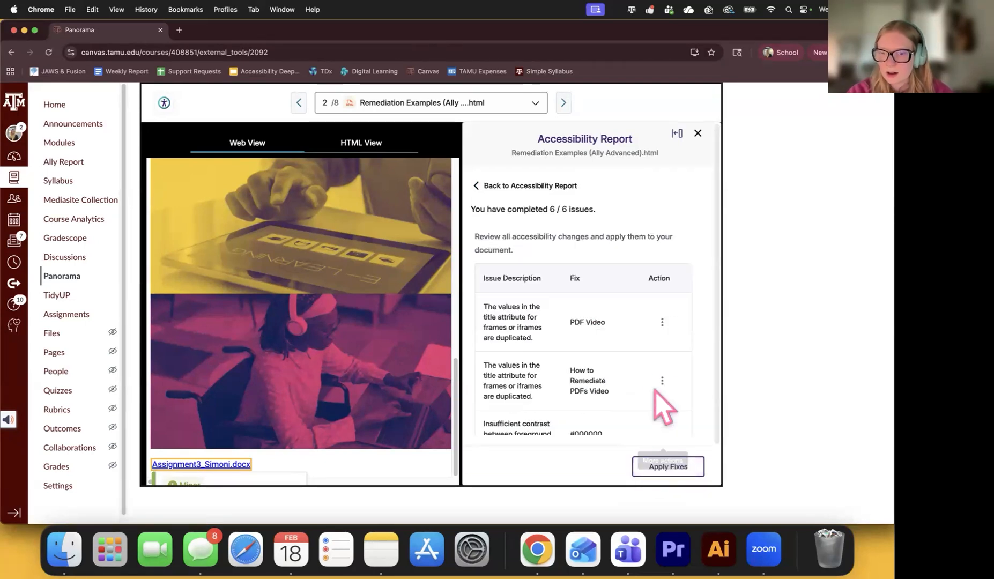
# - Review the list of added fixes, apply them to update the page in Canvas, and check the refreshed accessibility report
pyautogui.scroll(-2, 660, 321)
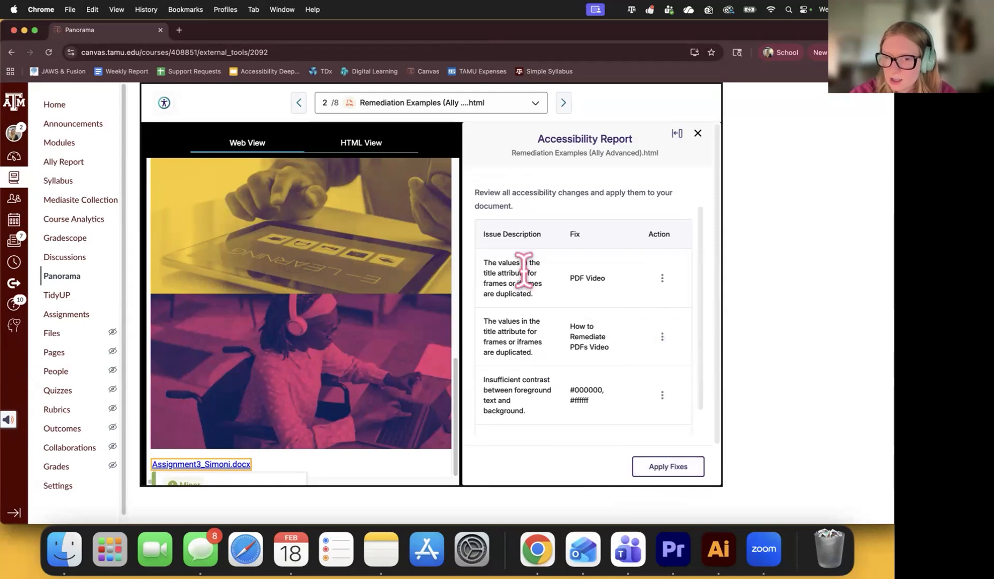
pyautogui.scroll(-3, 533, 306)
pyautogui.scroll(-1, 537, 311)
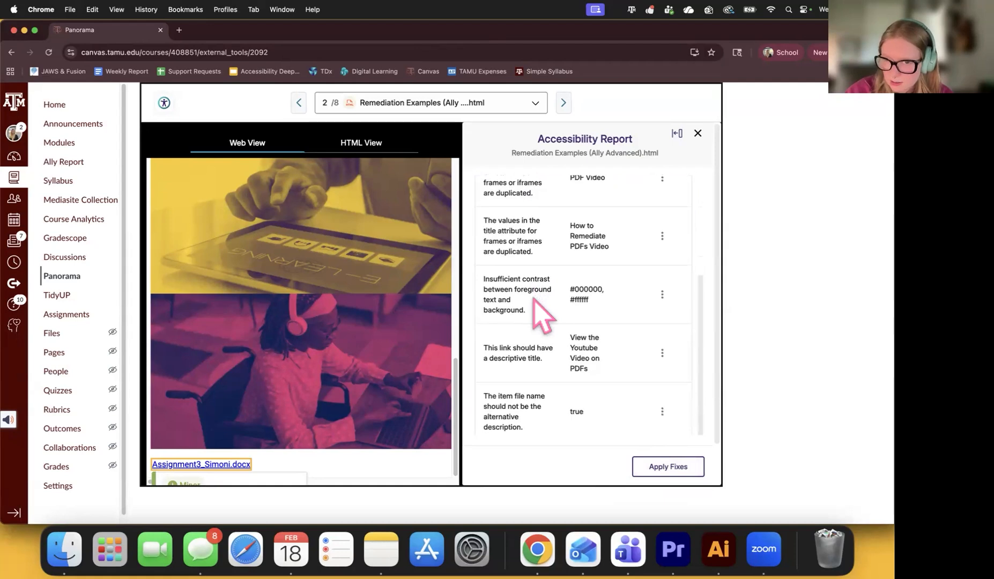
pyautogui.scroll(-2, 579, 268)
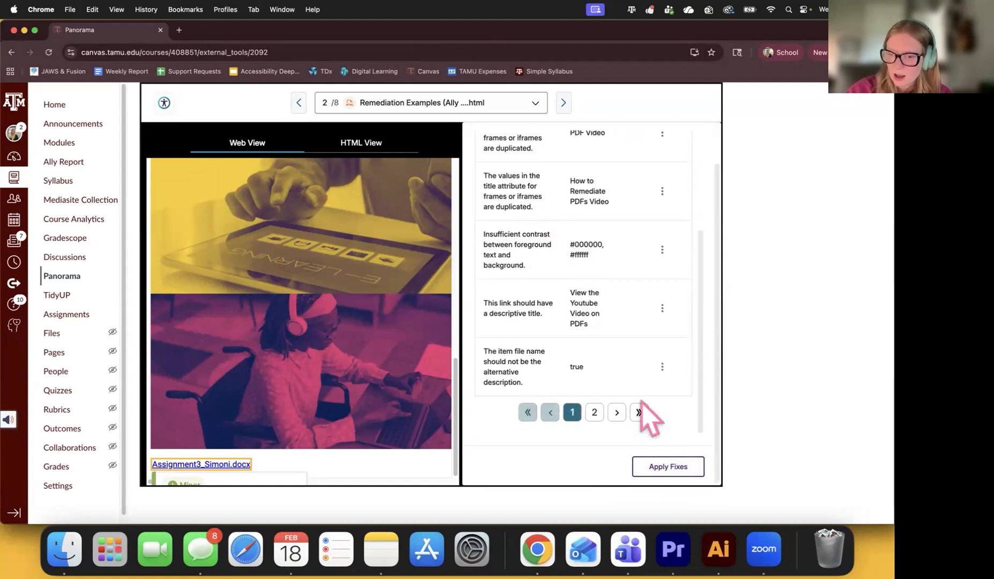
pyautogui.click(668, 466)
pyautogui.click(573, 465)
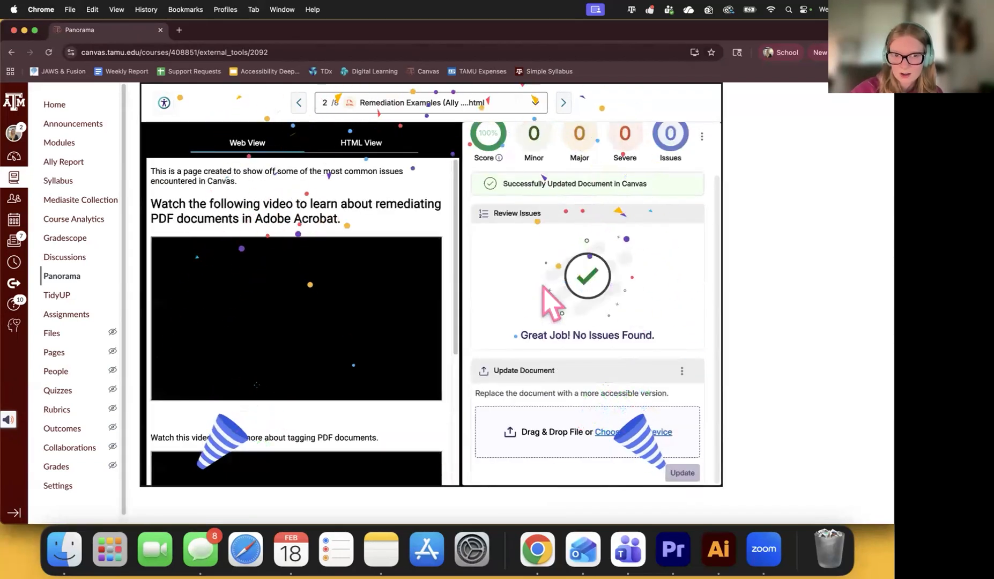
pyautogui.scroll(2, 498, 170)
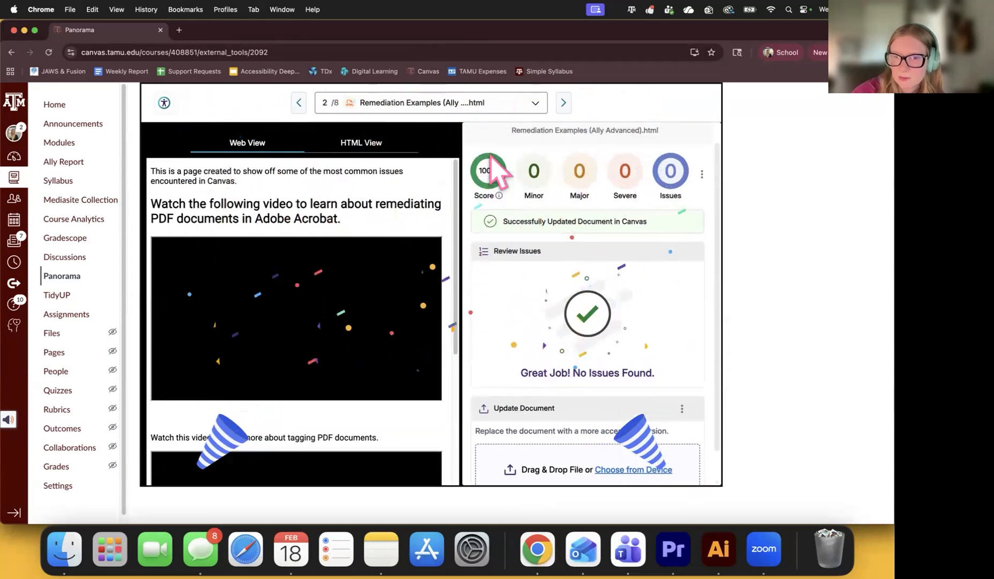
pyautogui.scroll(-2, 573, 283)
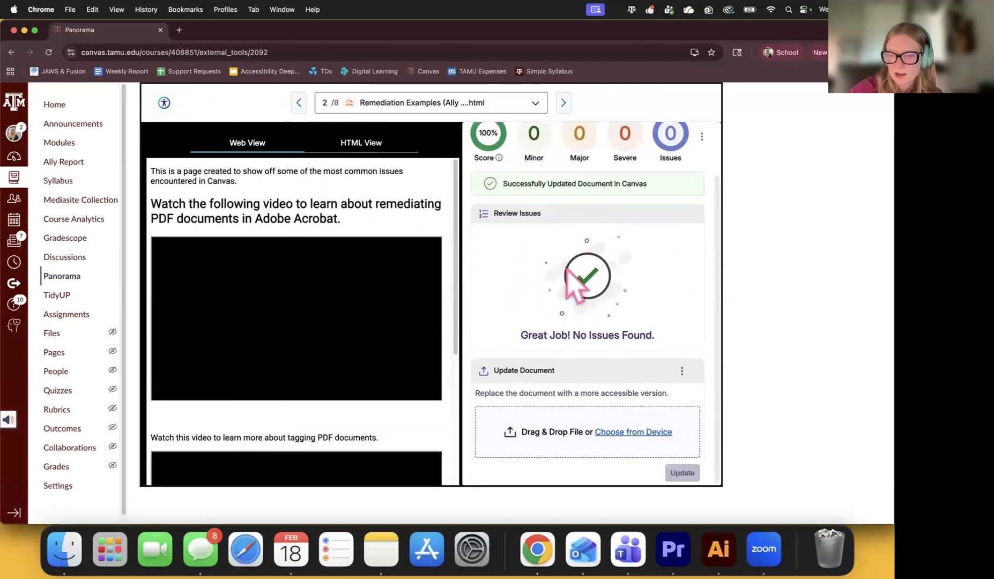
pyautogui.scroll(3, 611, 220)
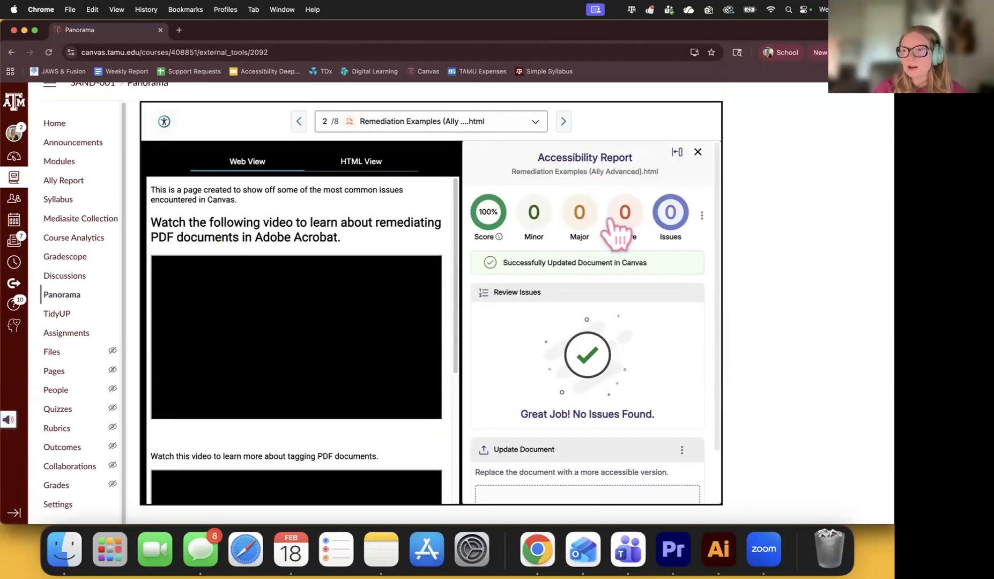